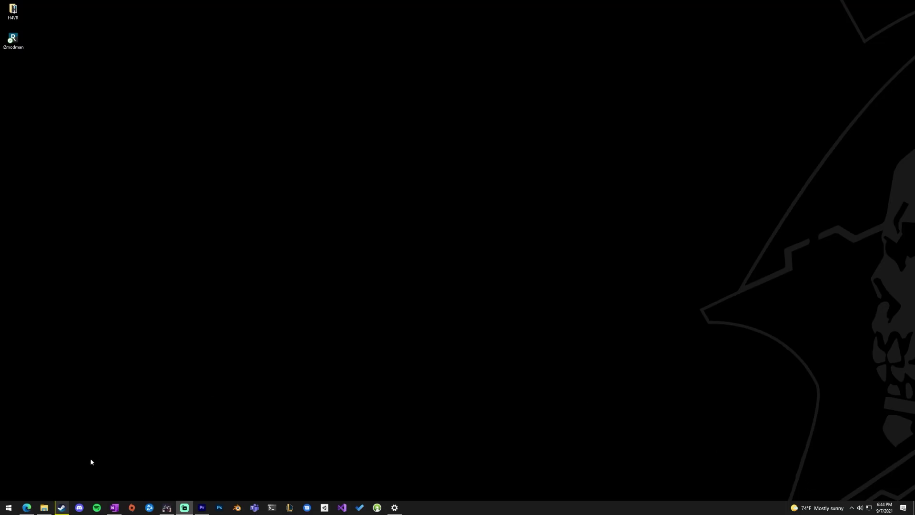
Manually download the r2modman zip from its Thunderstore package page
click(26, 507)
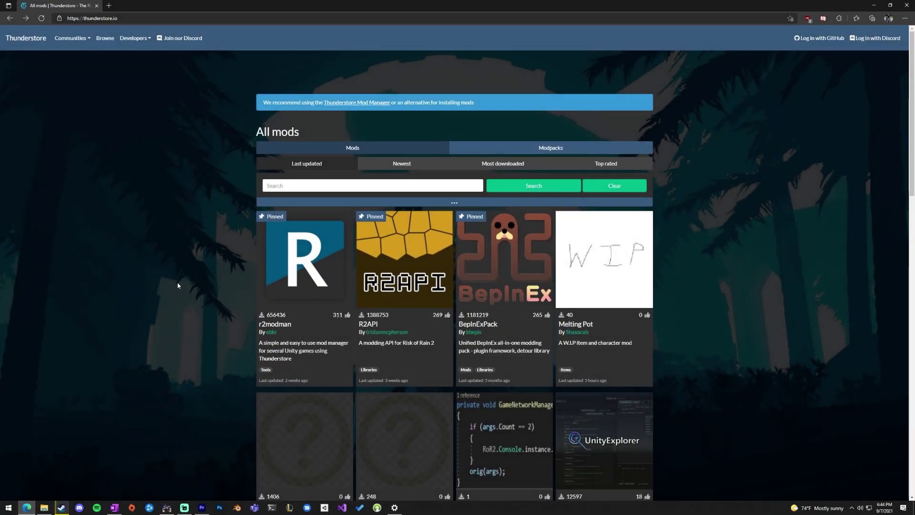
key(ctrl+l)
click(106, 72)
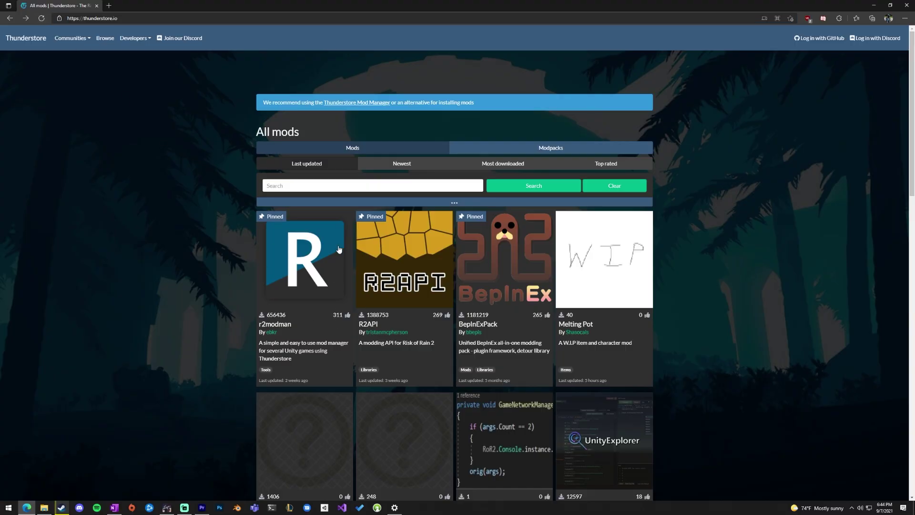
click(300, 257)
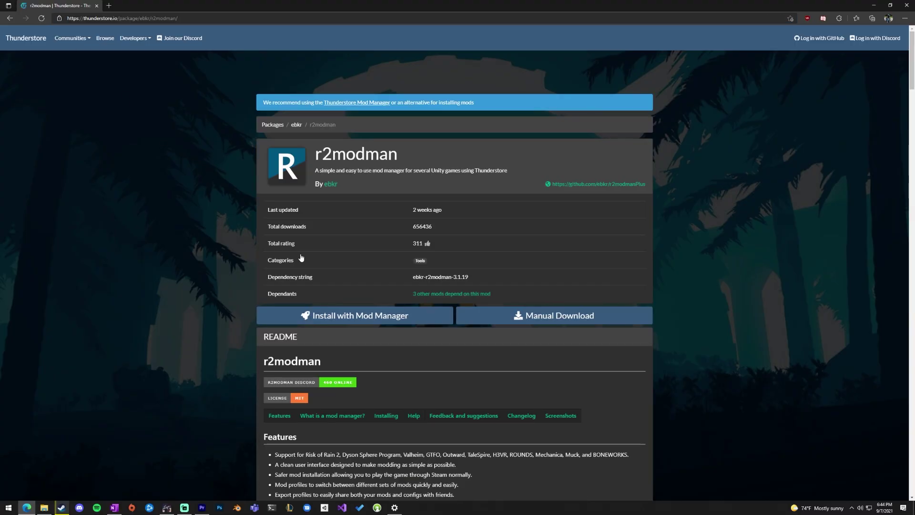
click(534, 313)
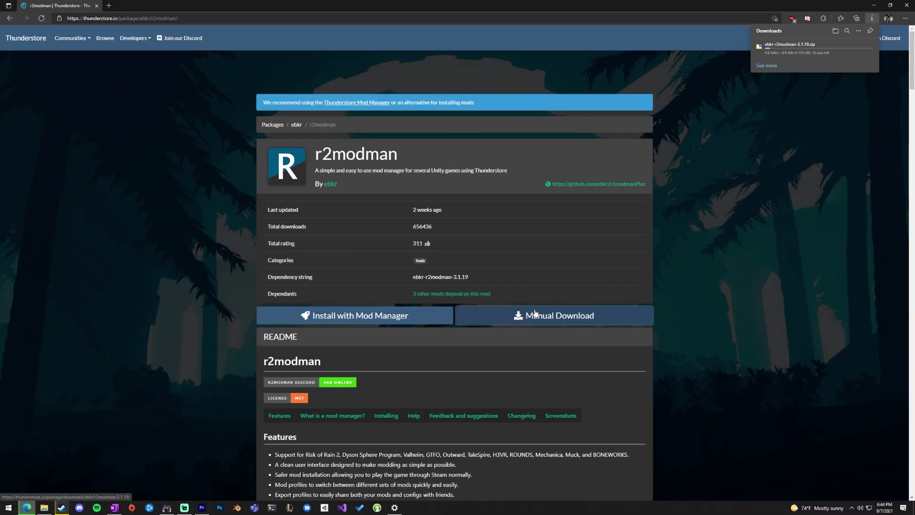
Browse the H3VR community's mod listing on Thunderstore
click(74, 39)
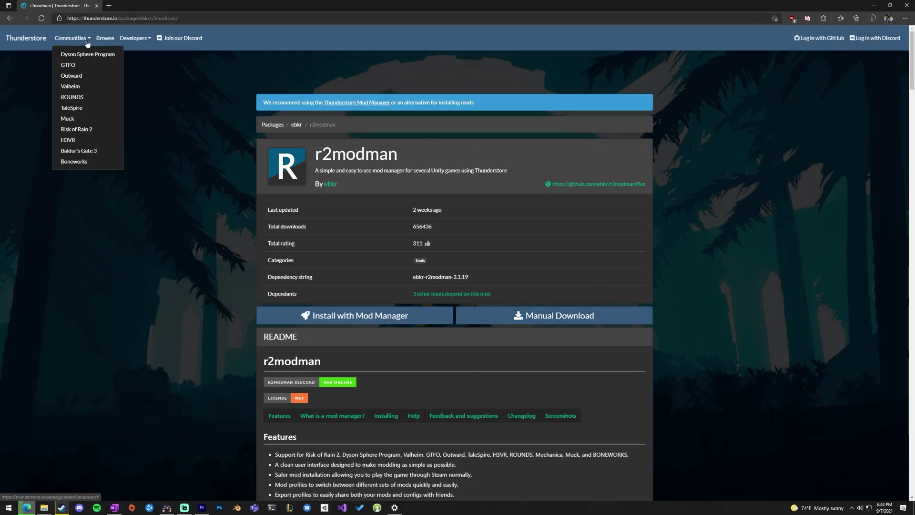
click(71, 140)
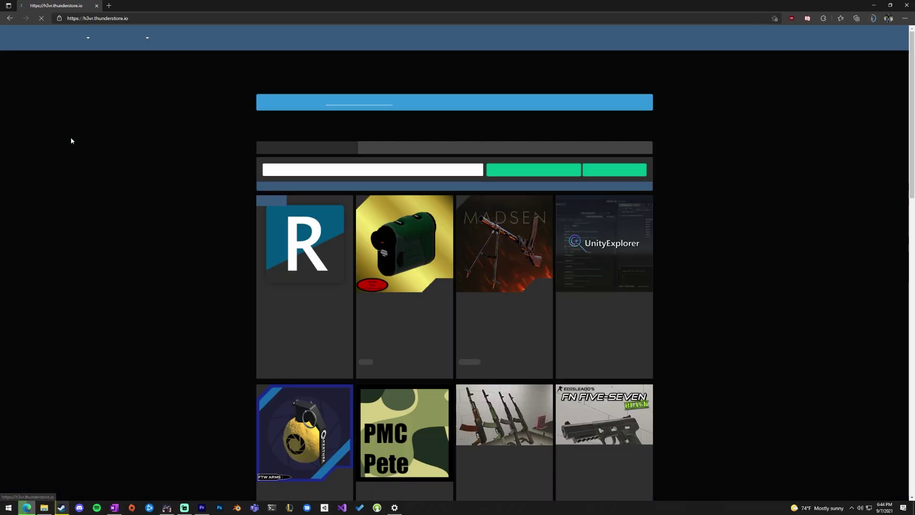
scroll(401, 208, down, 5)
scroll(401, 208, down, 12)
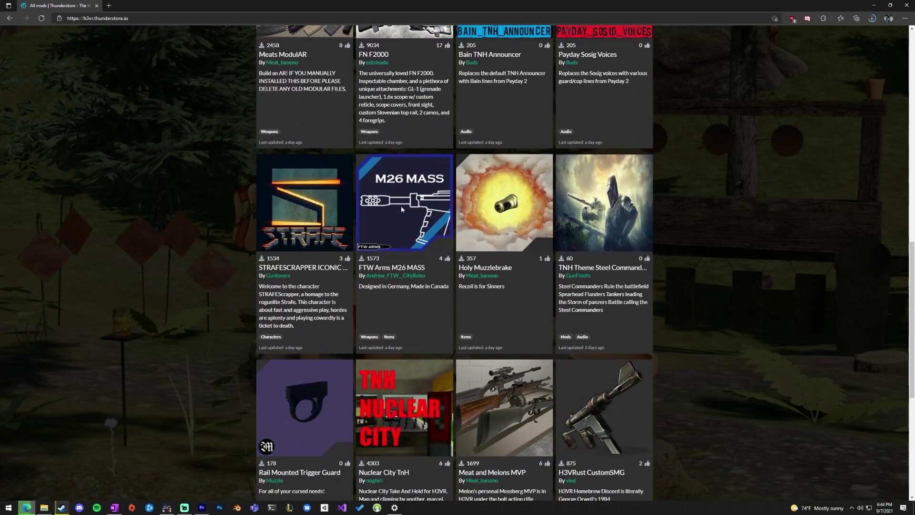
scroll(403, 210, up, 7)
scroll(402, 210, up, 10)
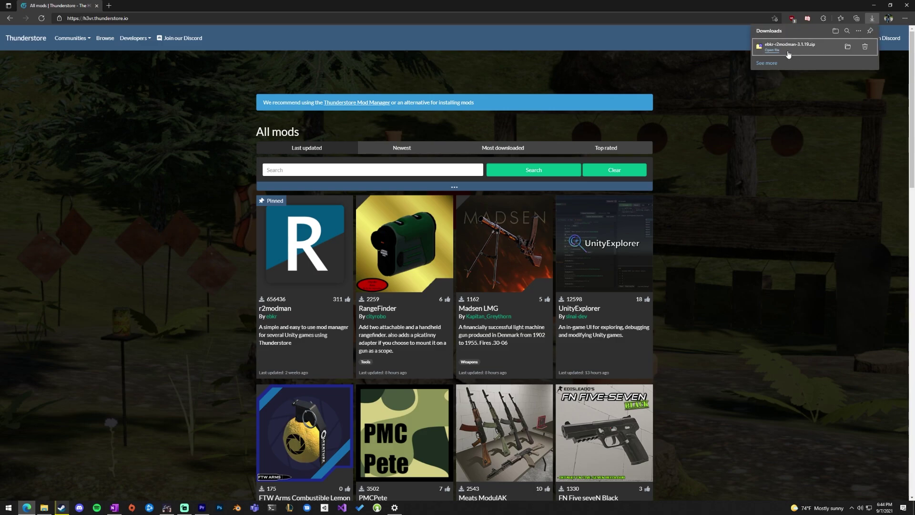
Run r2modman Setup 3.1.19 from the zip, install it for the current user, and launch it
click(784, 53)
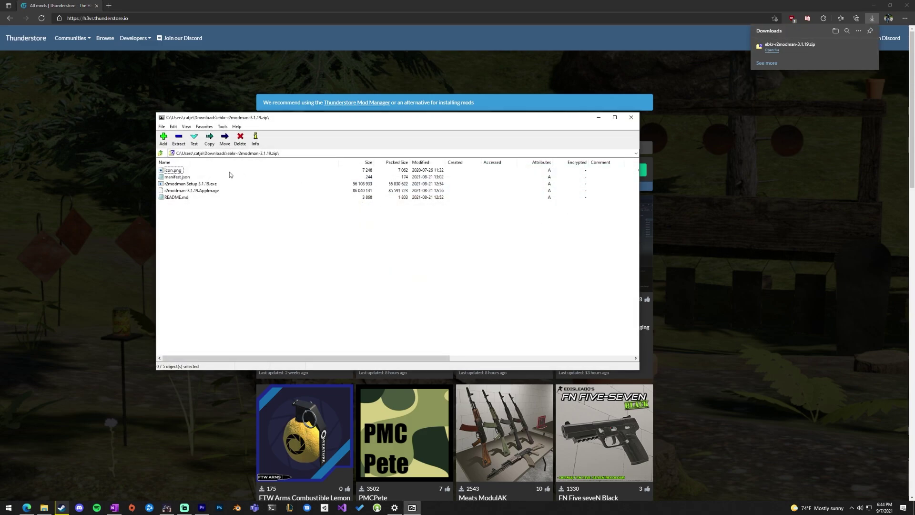
double_click(176, 184)
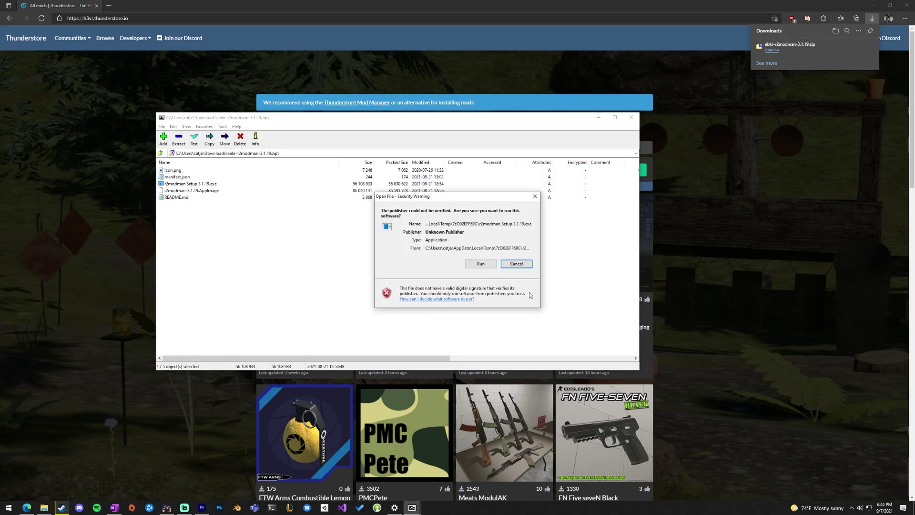
click(480, 264)
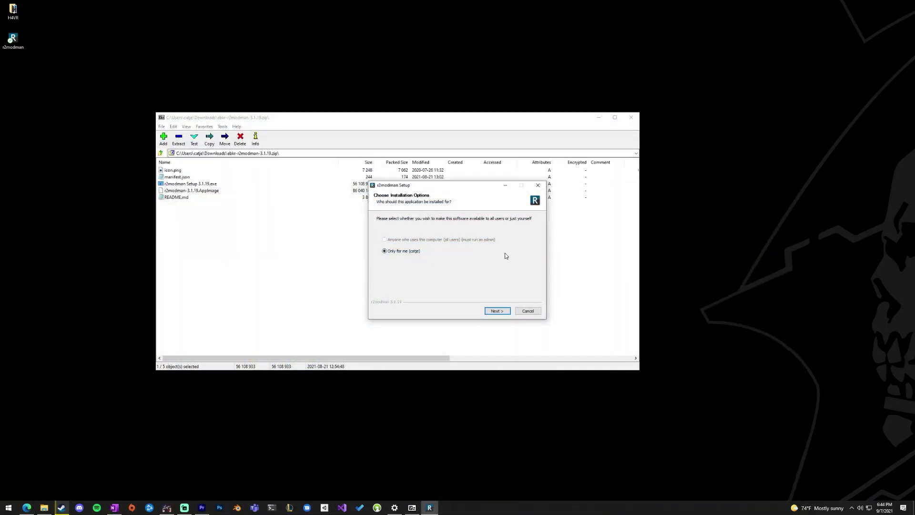
click(496, 311)
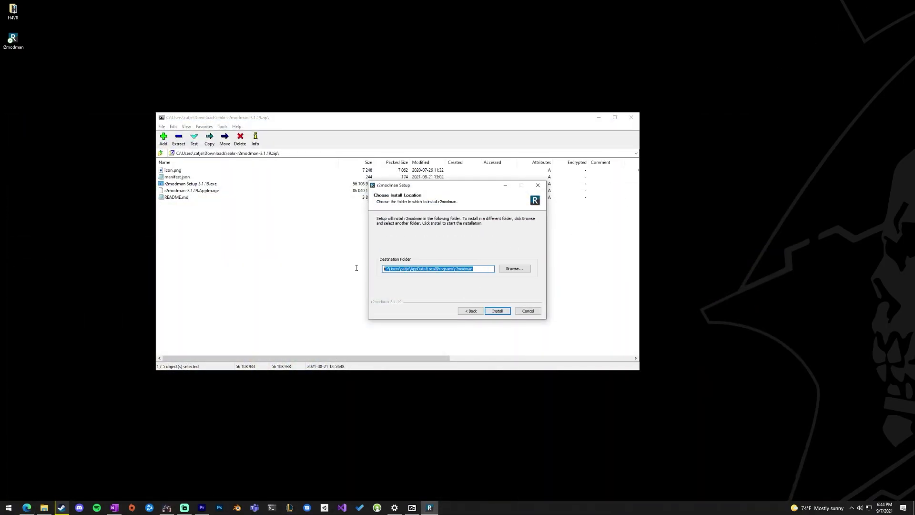
click(498, 311)
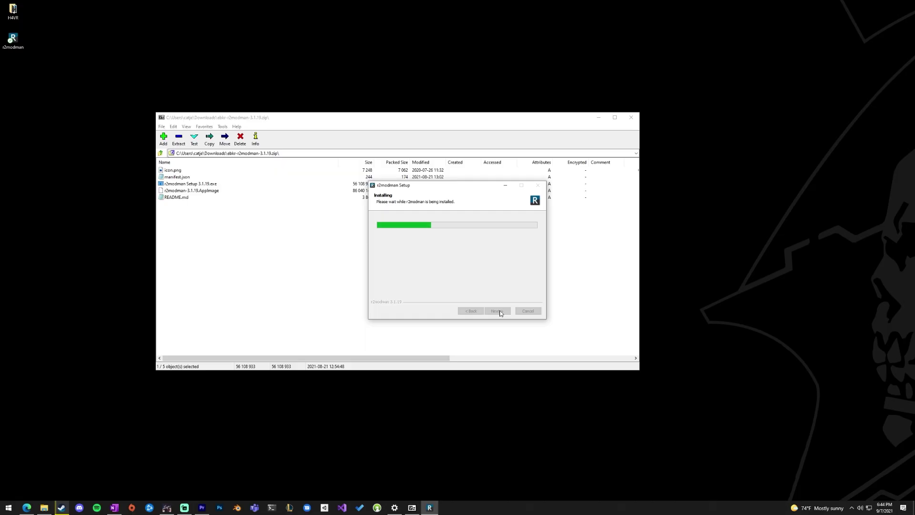
click(497, 311)
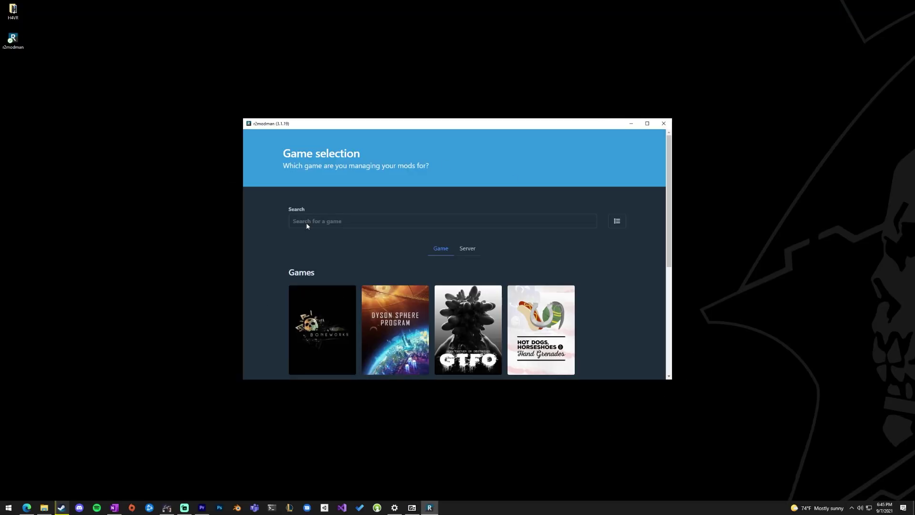
Filter r2modman's game list with the search 'h3' to find H3VR
mouse_move(486, 350)
scroll(543, 339, down, 4)
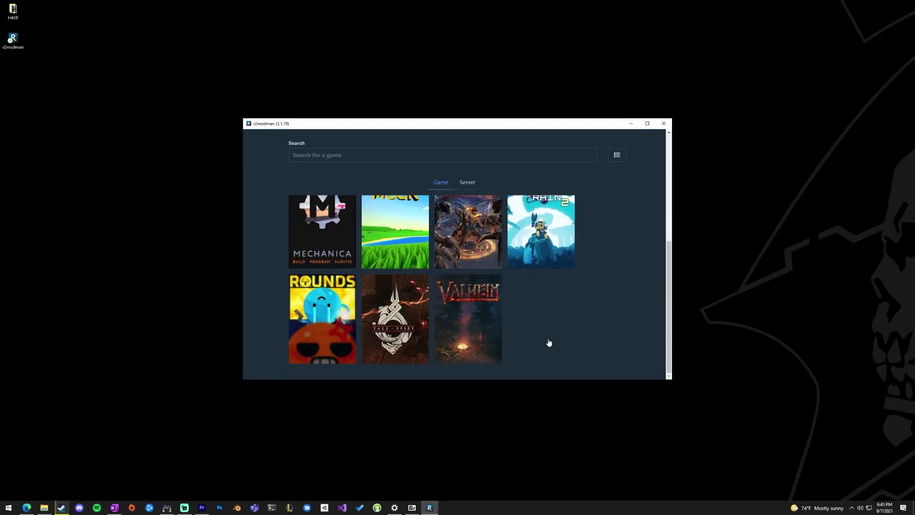
scroll(548, 342, up, 5)
mouse_move(569, 319)
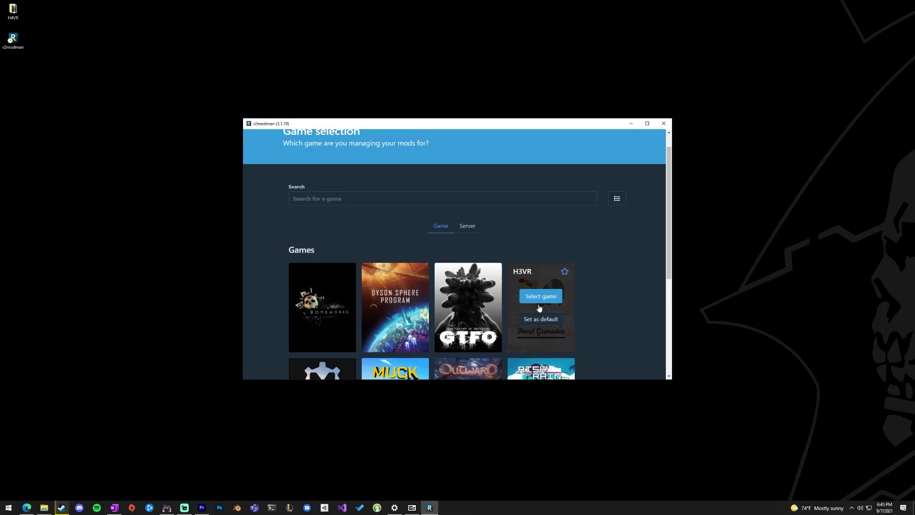
scroll(476, 286, down, 1)
scroll(429, 257, up, 2)
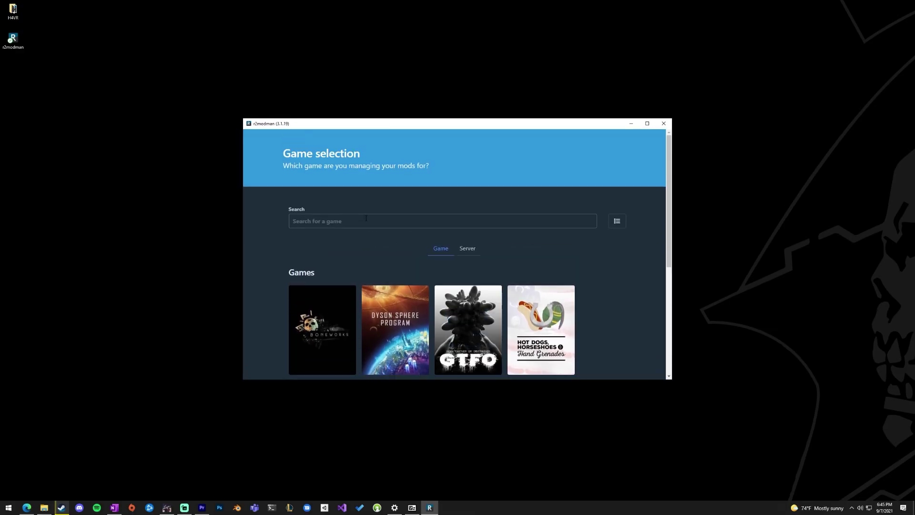
click(347, 221)
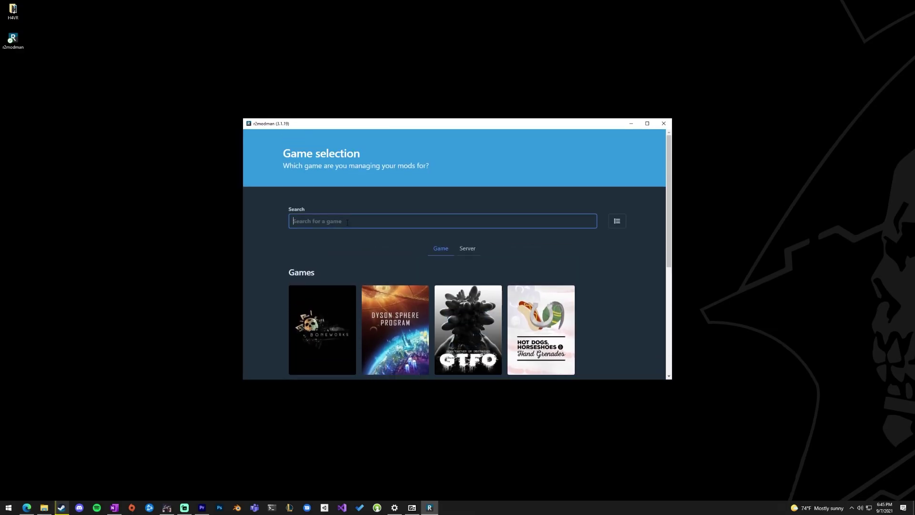
text(h3vr)
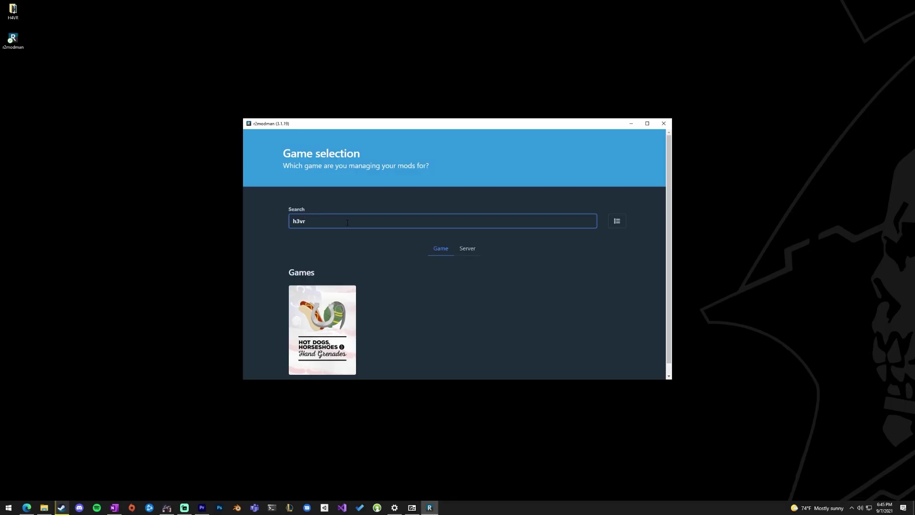
mouse_move(327, 343)
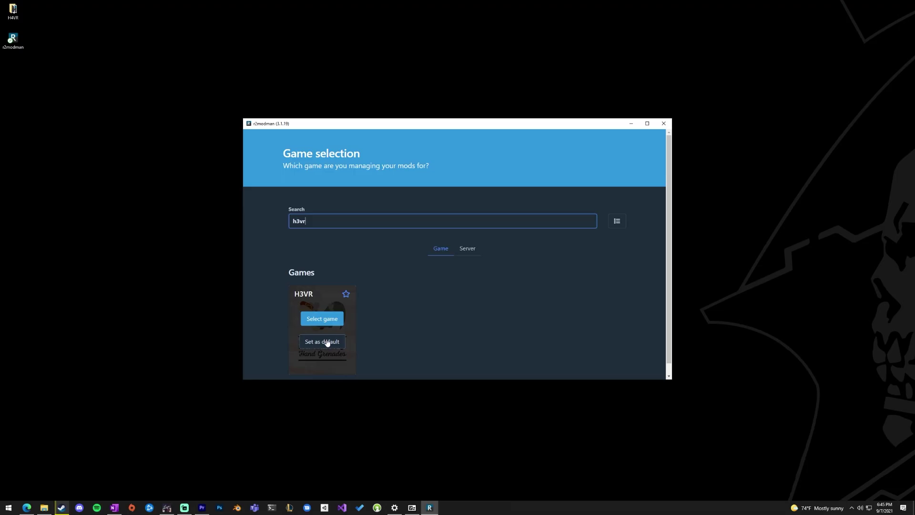
Set H3VR as the default game and load its Default profile
click(327, 342)
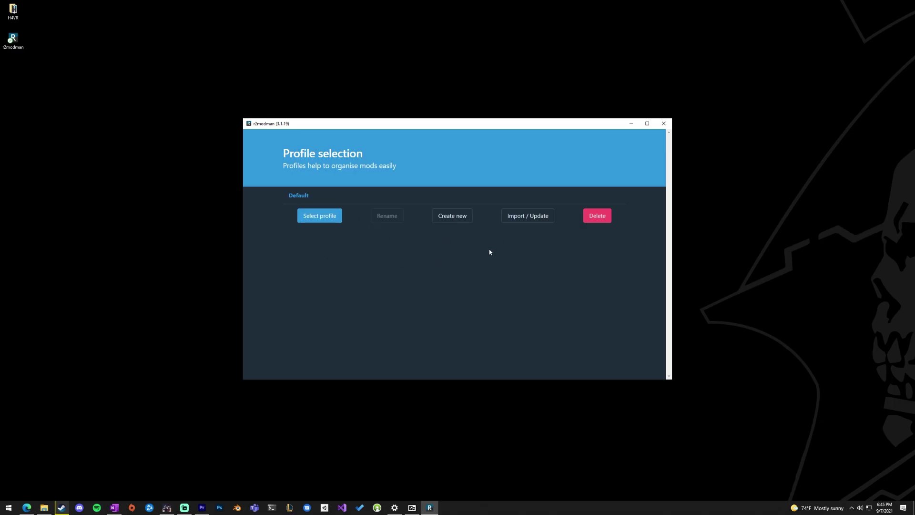
click(321, 216)
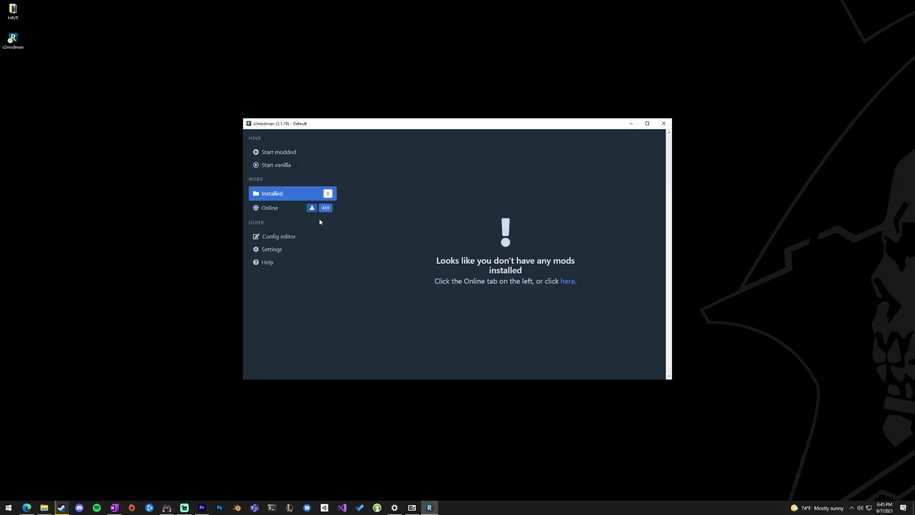
Bring up the Locate H3VR Executable window from Settings, then switch over to Steam
click(286, 250)
scroll(427, 260, down, 4)
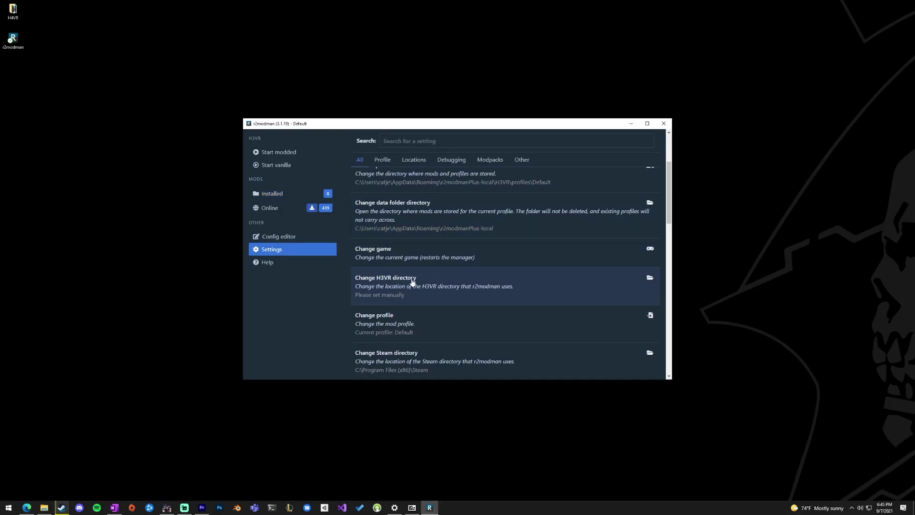
click(413, 281)
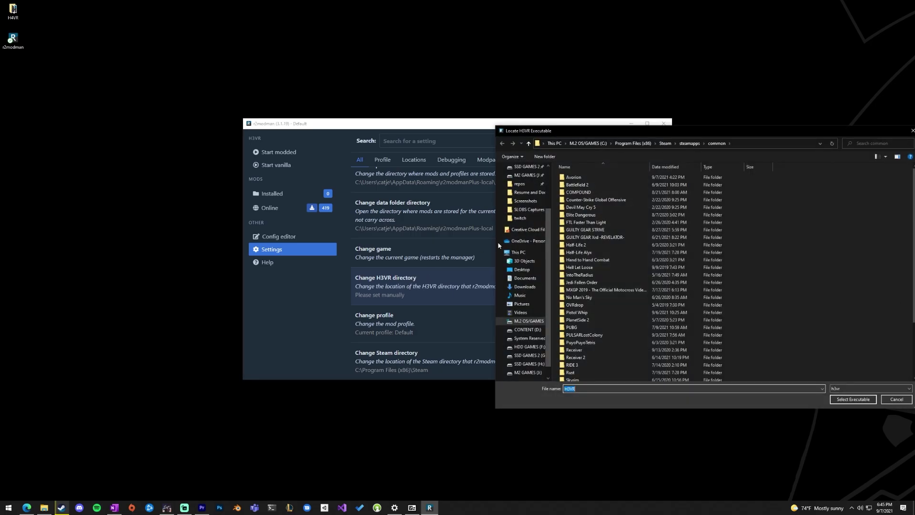
drag(705, 135, 576, 95)
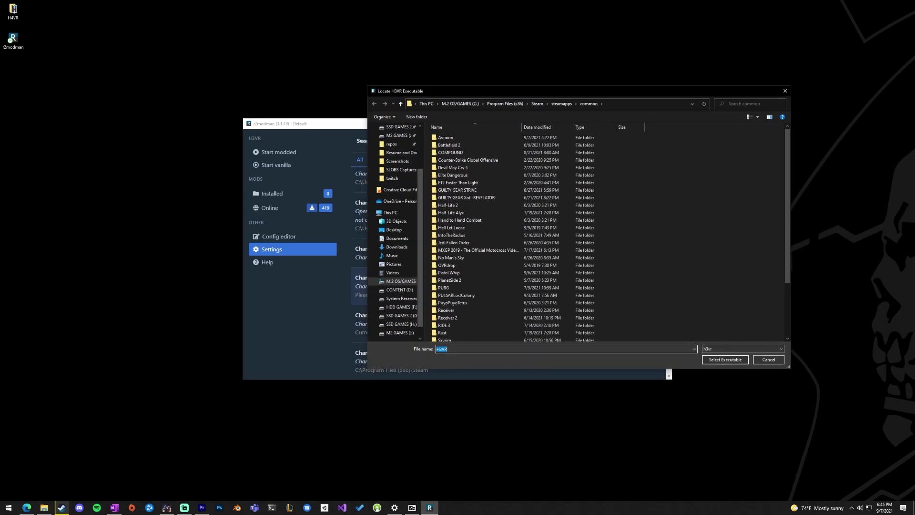
key(alt+Tab)
Copy the H3VR install folder path via Steam's local files for Hot Dogs, Horseshoes & Hand Grenades
drag(580, 62, 648, 63)
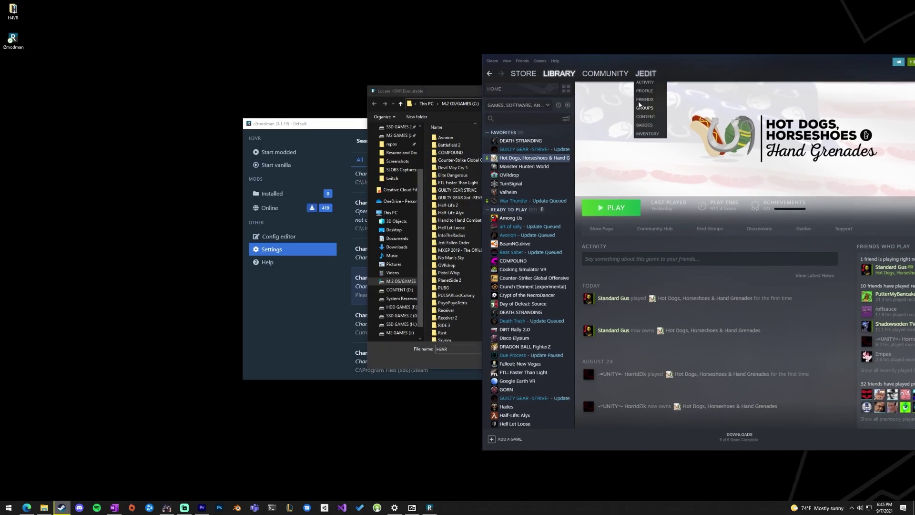
right_click(520, 160)
mouse_move(546, 200)
click(602, 212)
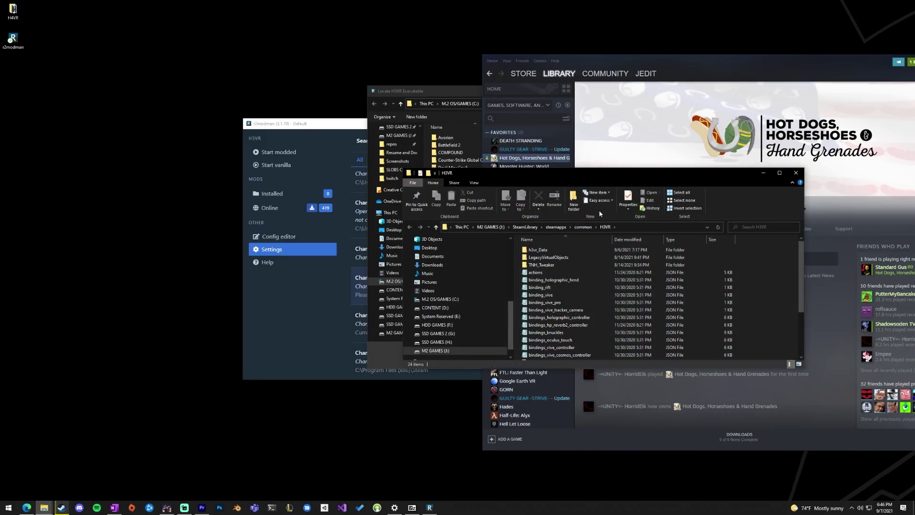
click(629, 227)
key(ctrl+c)
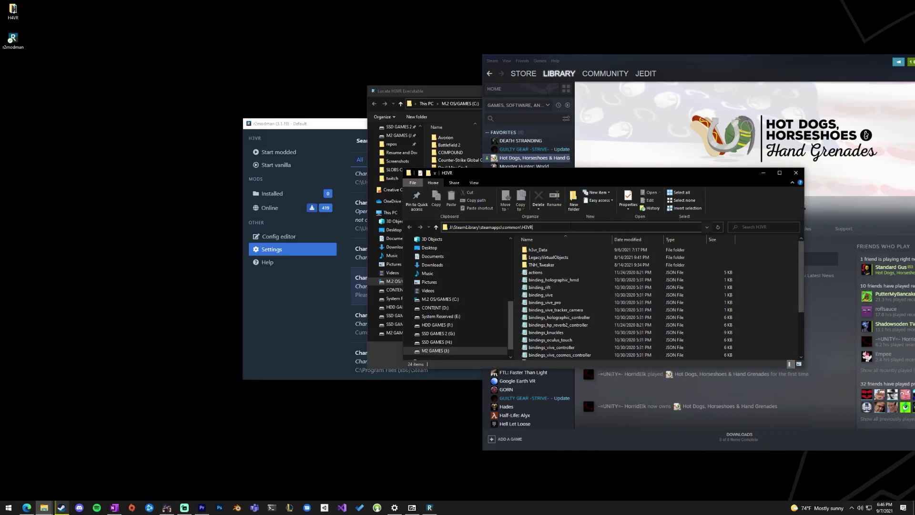
click(763, 172)
Point the locator to J:\SteamLibrary\steamapps\common\H3VR and select the h3vr executable
drag(881, 63, 564, 222)
click(655, 222)
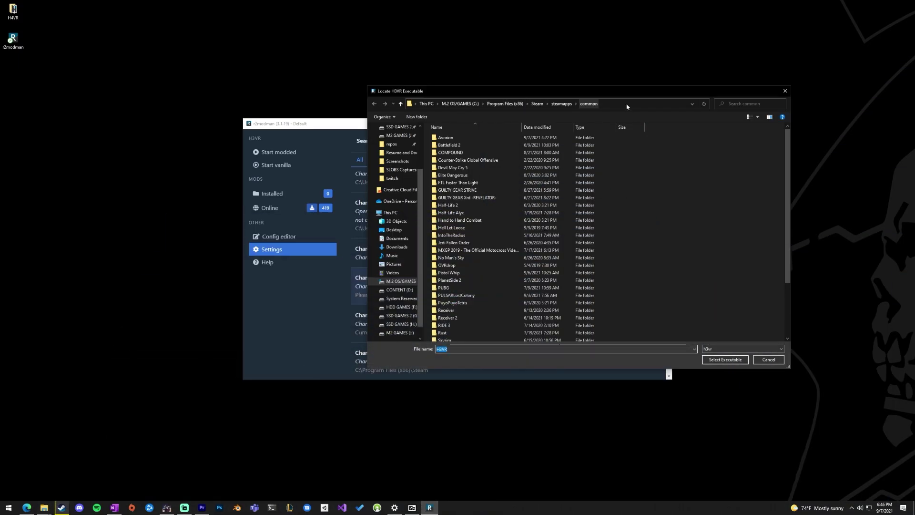
click(642, 104)
key(ctrl+v)
key(Return)
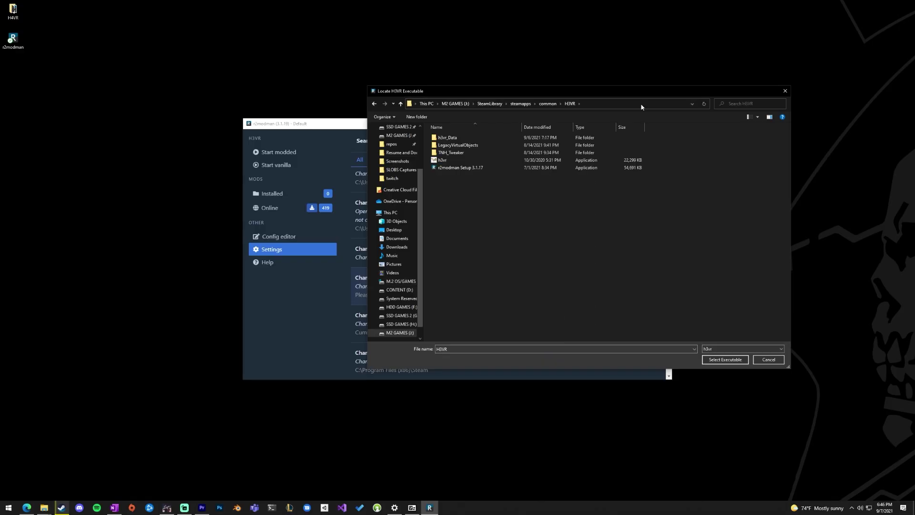
click(440, 161)
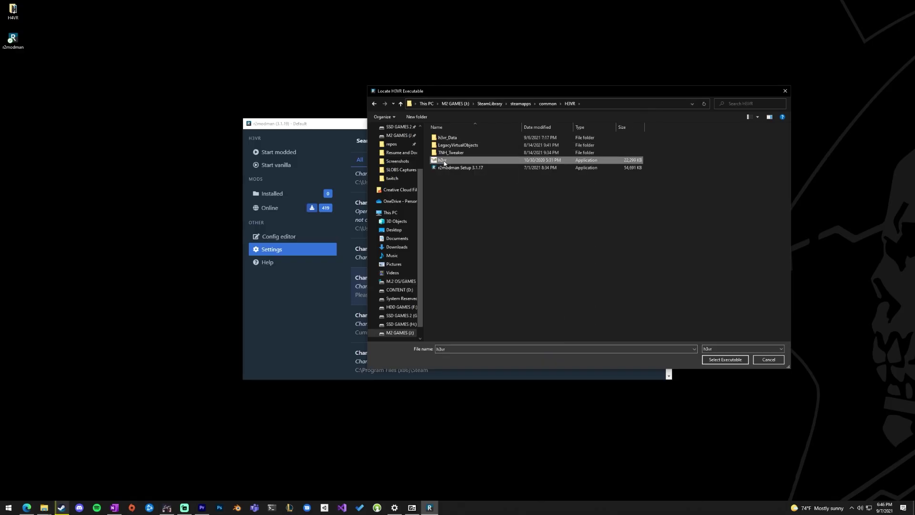
click(716, 360)
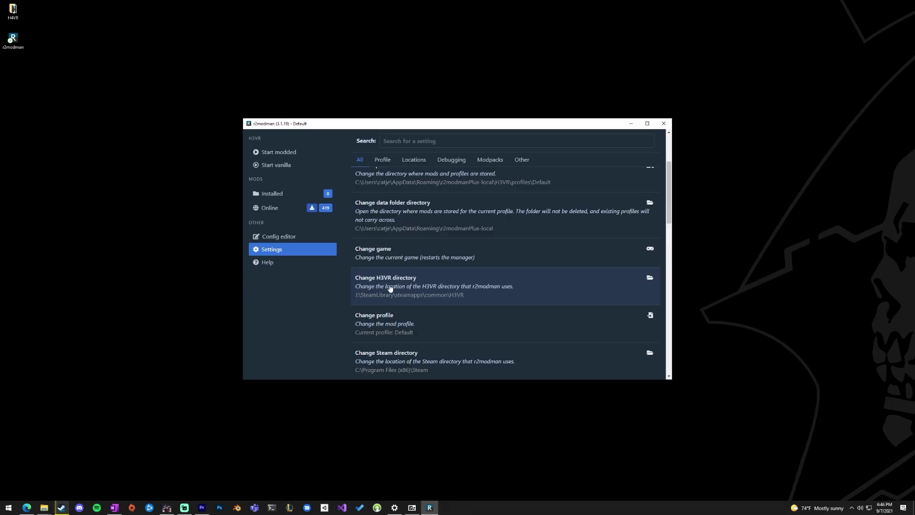
Scroll through r2modman's Settings showing the AppData\Roaming\r2modmanPlus-local data folder
scroll(425, 294, up, 3)
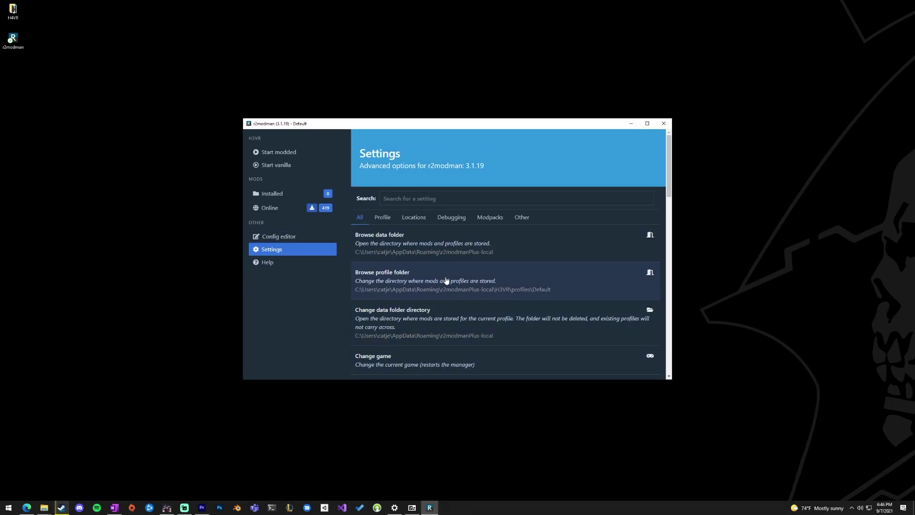
scroll(446, 279, down, 1)
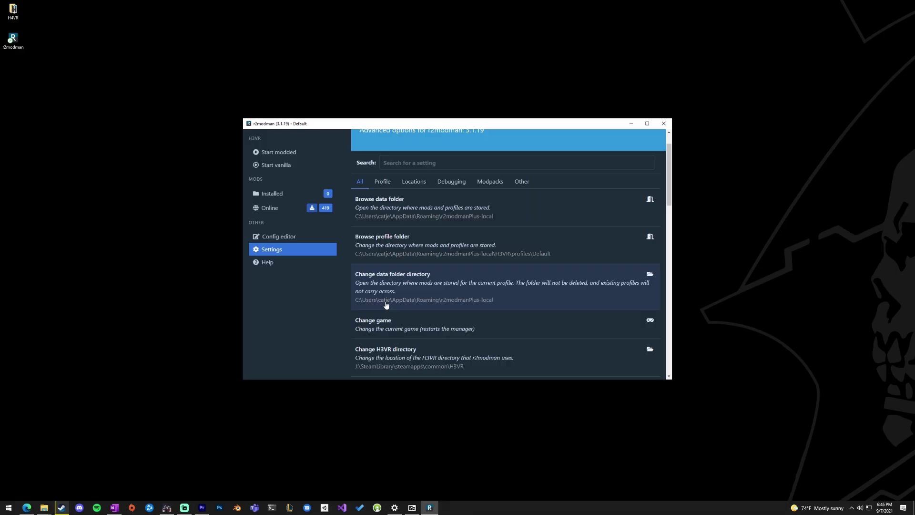
scroll(435, 301, up, 1)
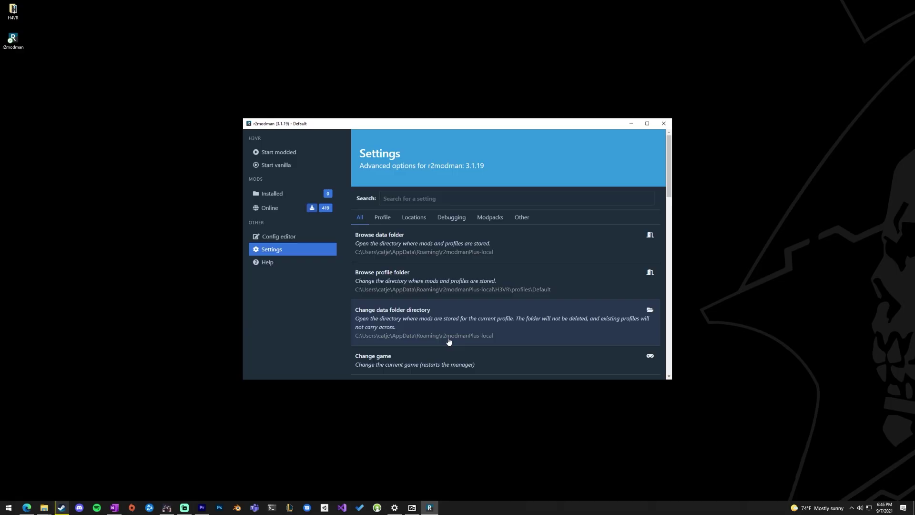
scroll(449, 341, down, 1)
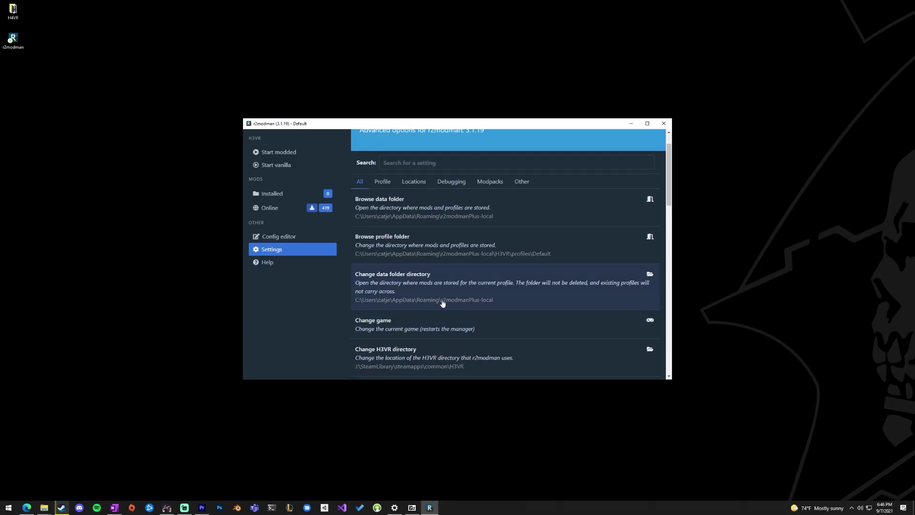
scroll(442, 303, up, 1)
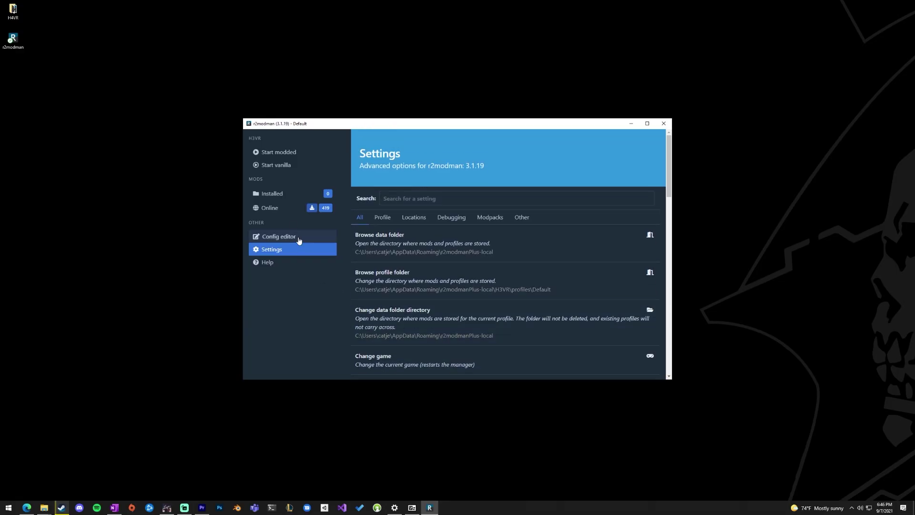
From the Online list, download FN_Five_seveN_Black version 1.2.0 with its dependencies
click(284, 210)
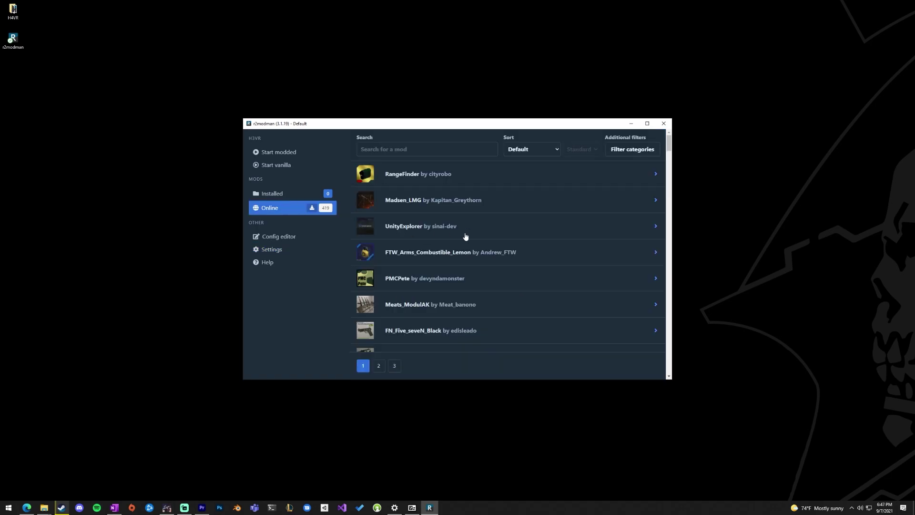
scroll(501, 243, down, 2)
scroll(500, 247, down, 3)
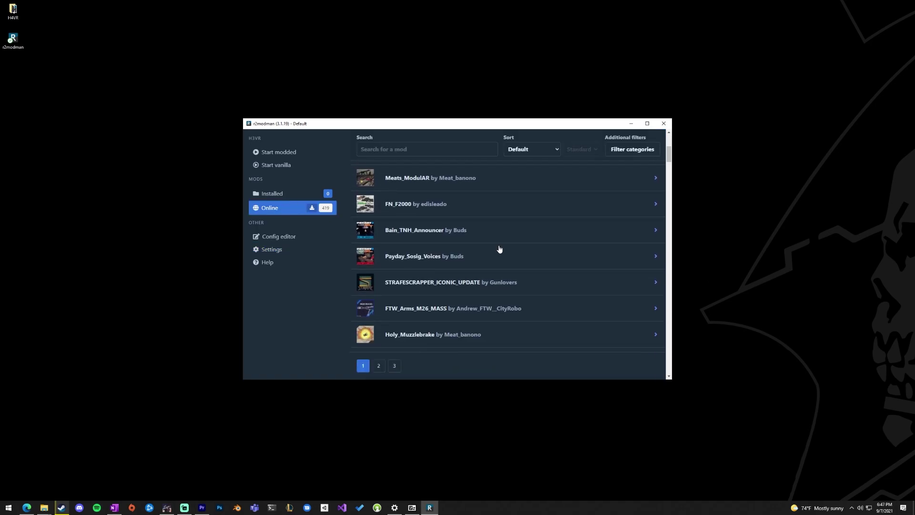
scroll(498, 248, up, 2)
scroll(500, 249, down, 2)
scroll(495, 252, up, 2)
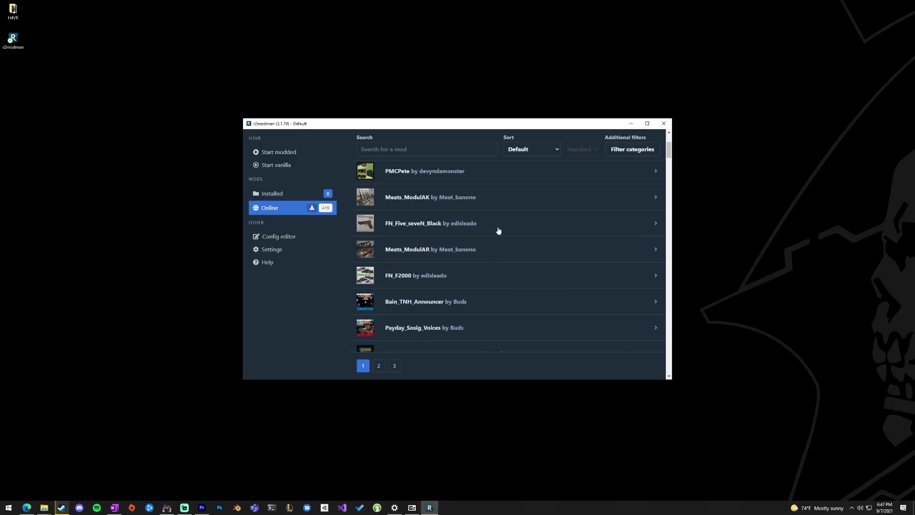
click(496, 231)
click(392, 309)
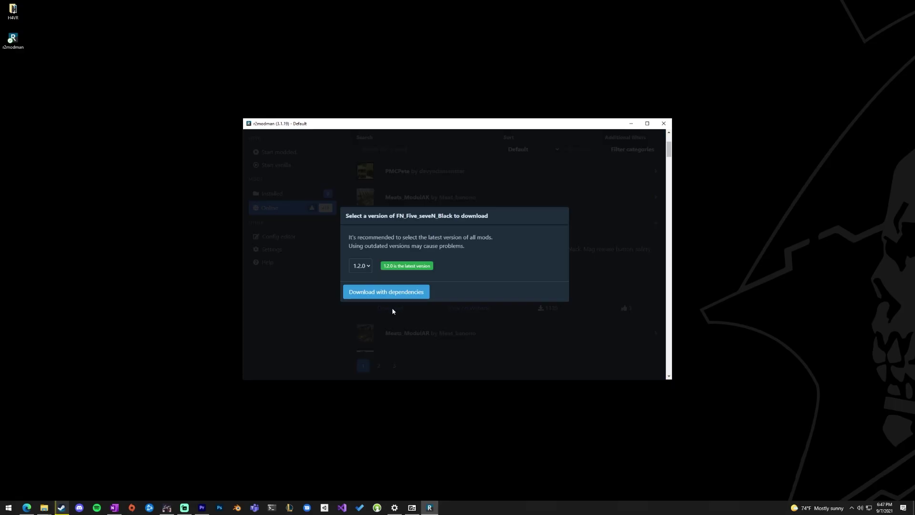
click(367, 267)
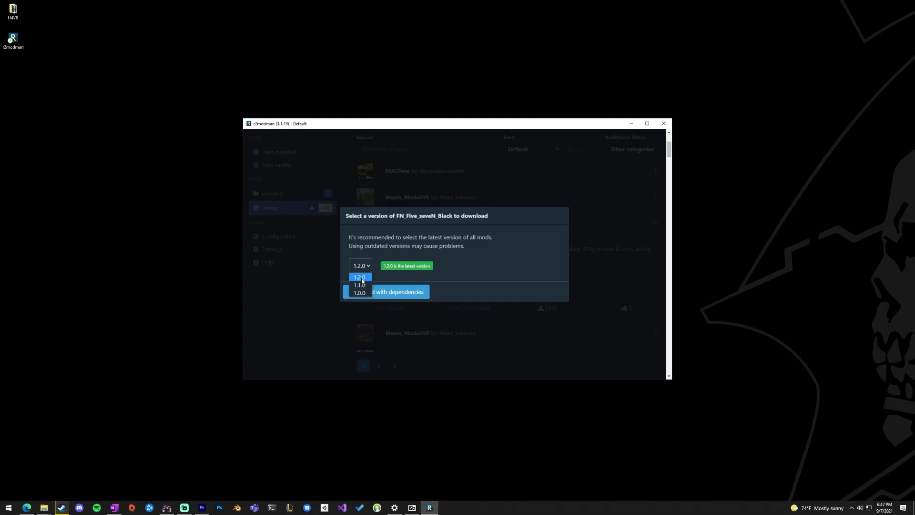
click(360, 277)
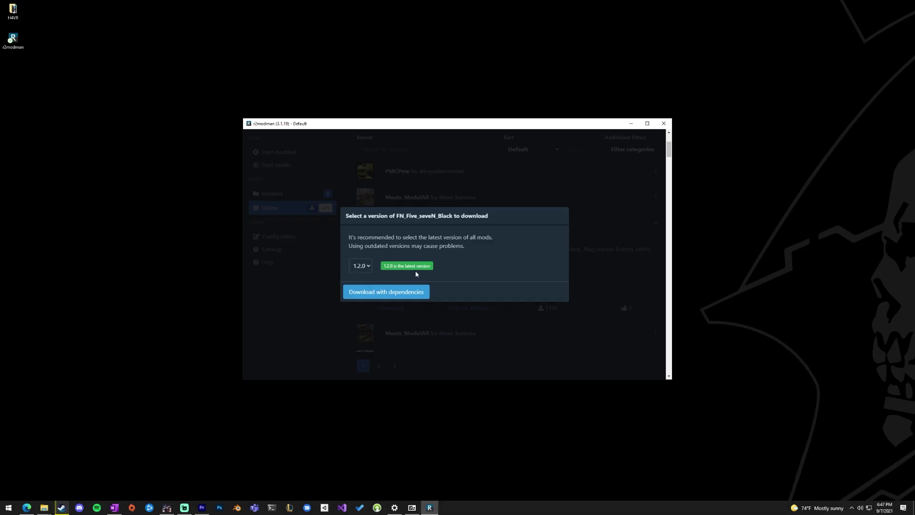
click(400, 291)
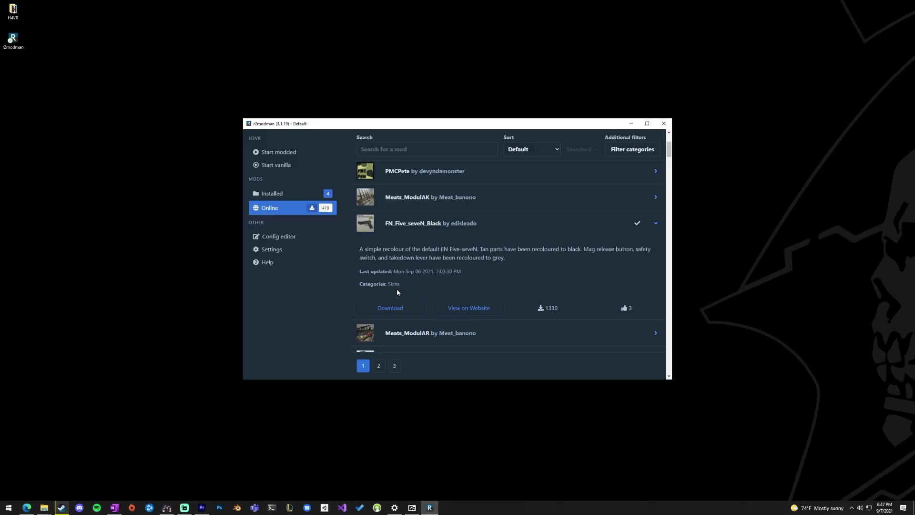
View installed mods: BepInExPack_H3VR, XUnity_ResourceRedirector, H3VR_Sideloader and FN_Five_seveN_Black
click(282, 199)
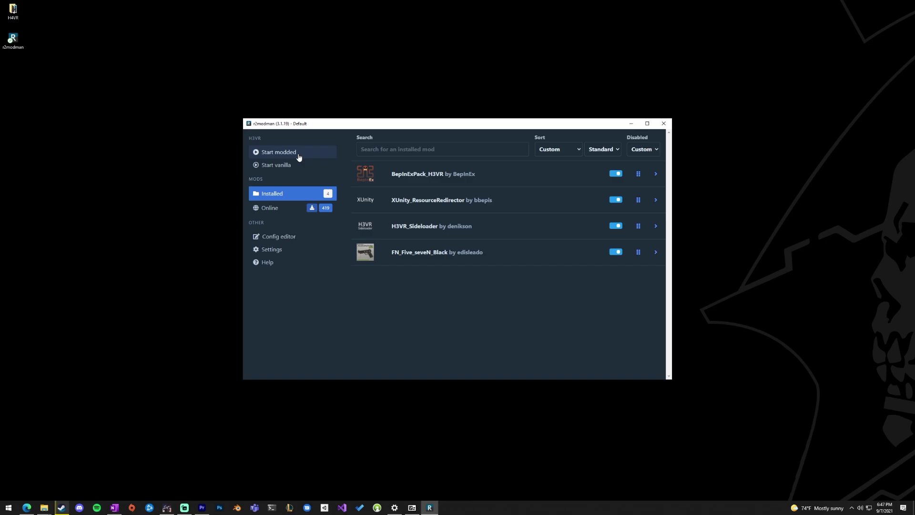
key(alt+Tab)
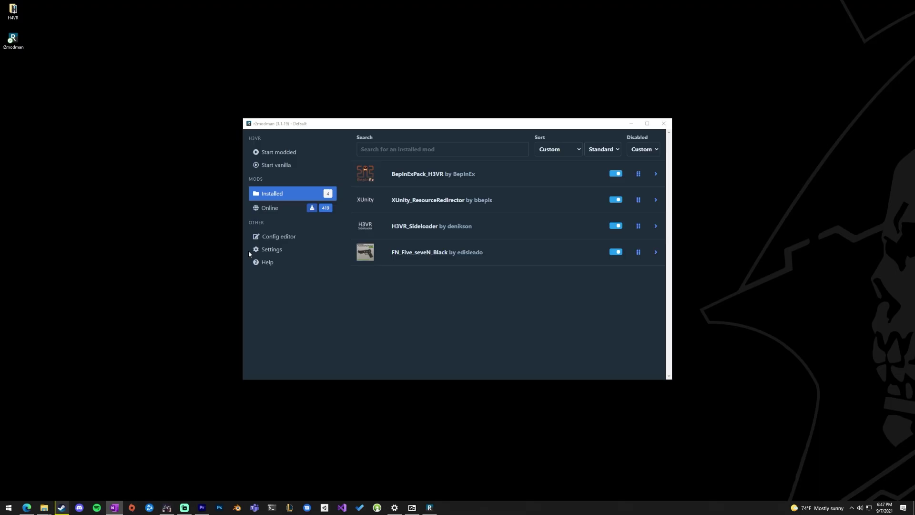
click(269, 236)
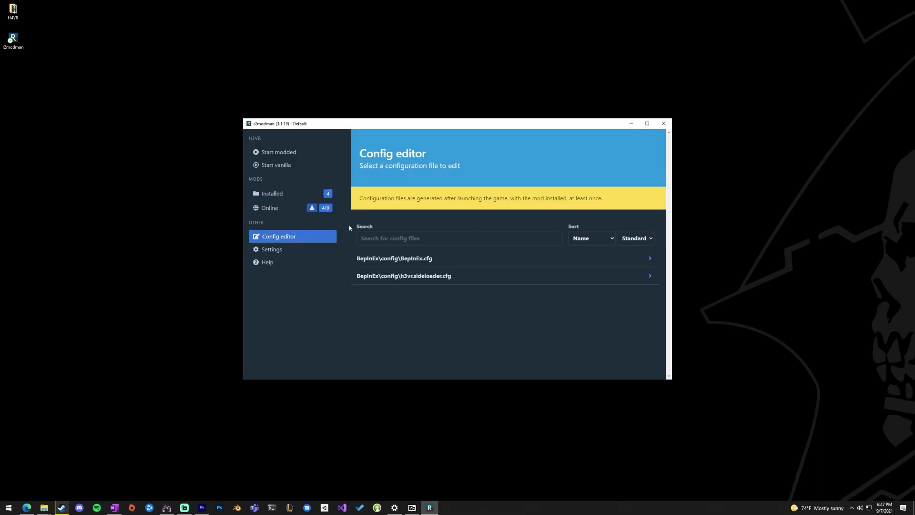
drag(360, 198, 605, 199)
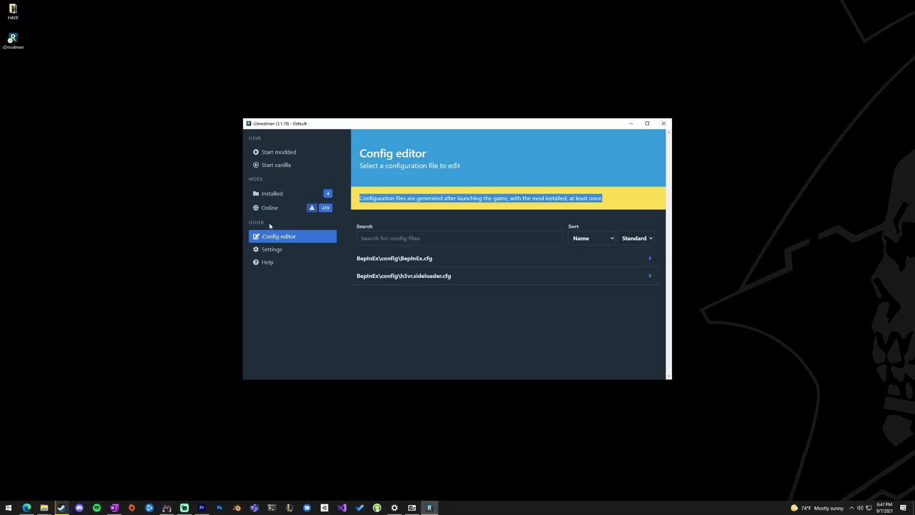
click(361, 316)
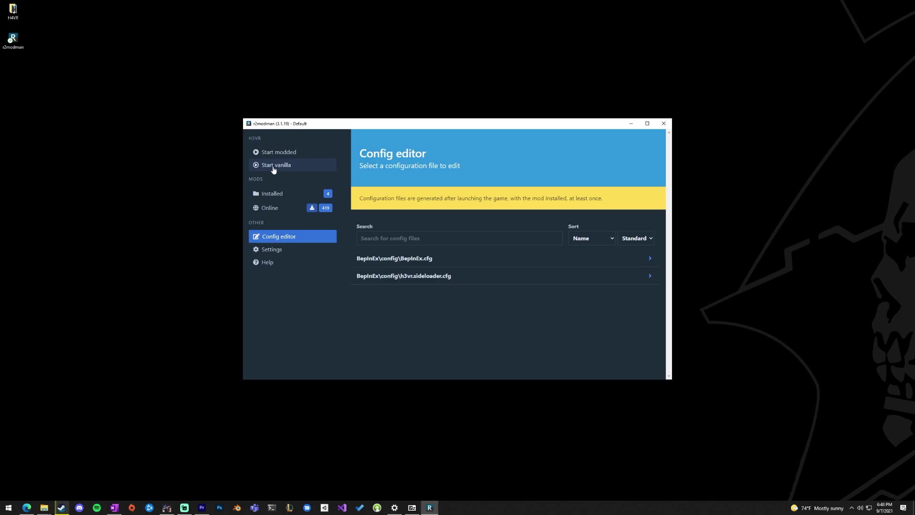
Open Import local mod from Settings, cancel the file selection, and close the import dialog
click(266, 251)
scroll(456, 260, down, 3)
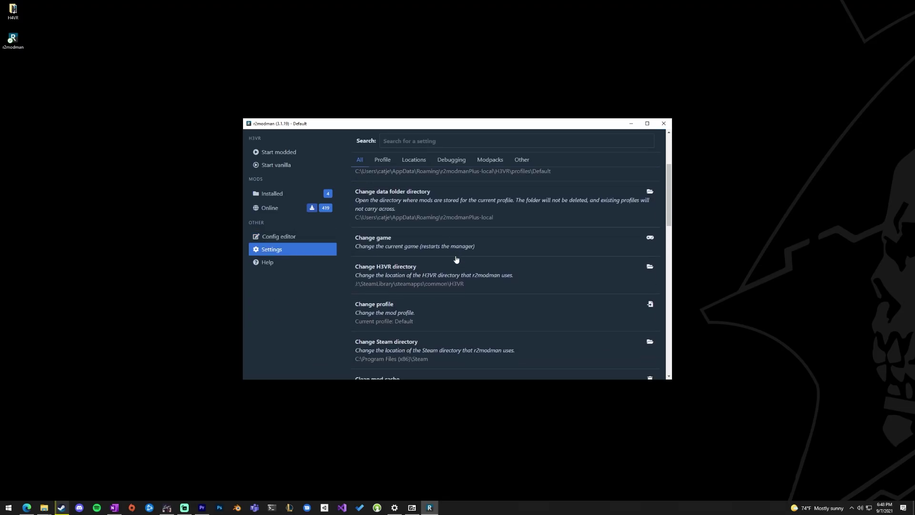
scroll(455, 259, down, 5)
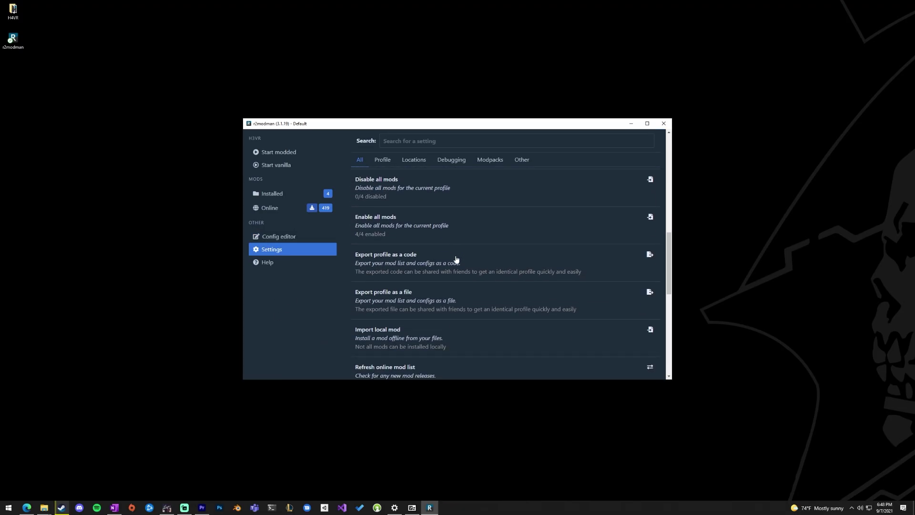
scroll(456, 260, down, 1)
click(404, 291)
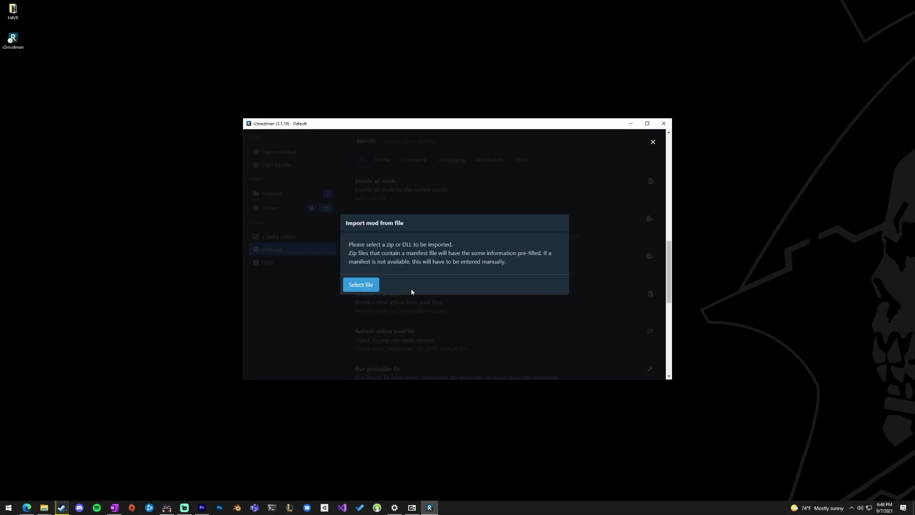
click(360, 285)
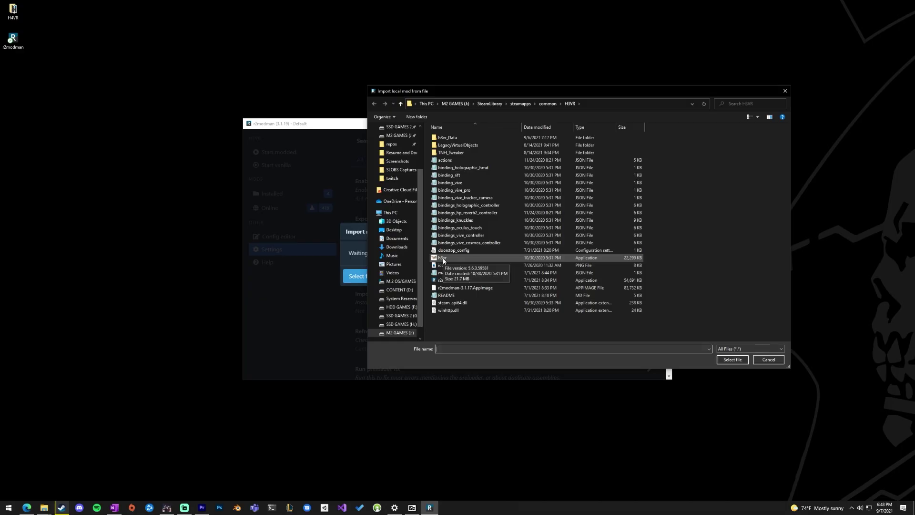
click(784, 91)
click(452, 327)
scroll(435, 305, up, 5)
click(276, 199)
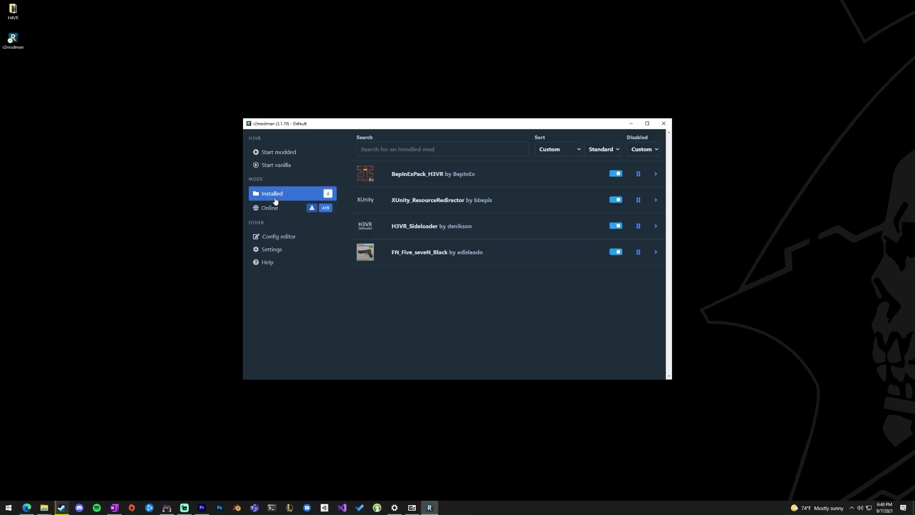